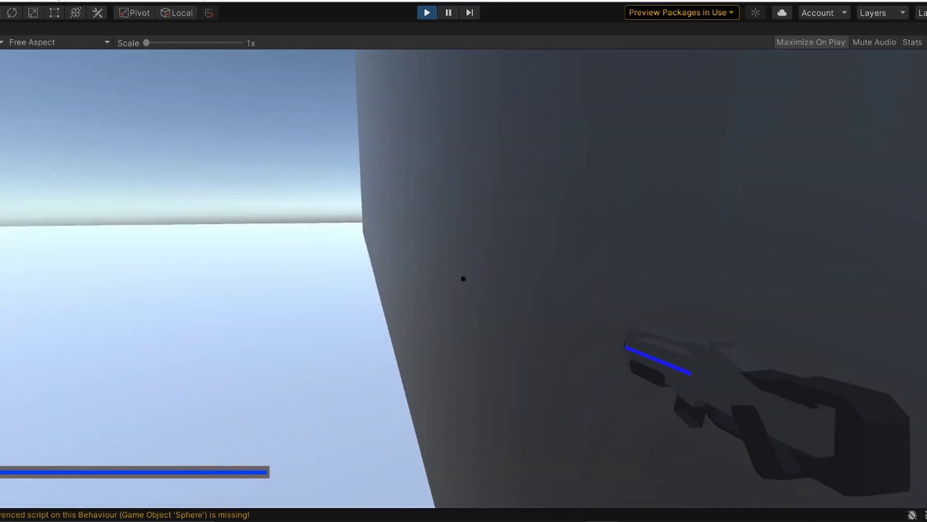
Walk through the running level and switch the held weapon to the shotgun
{"action": "key", "text": "w"}
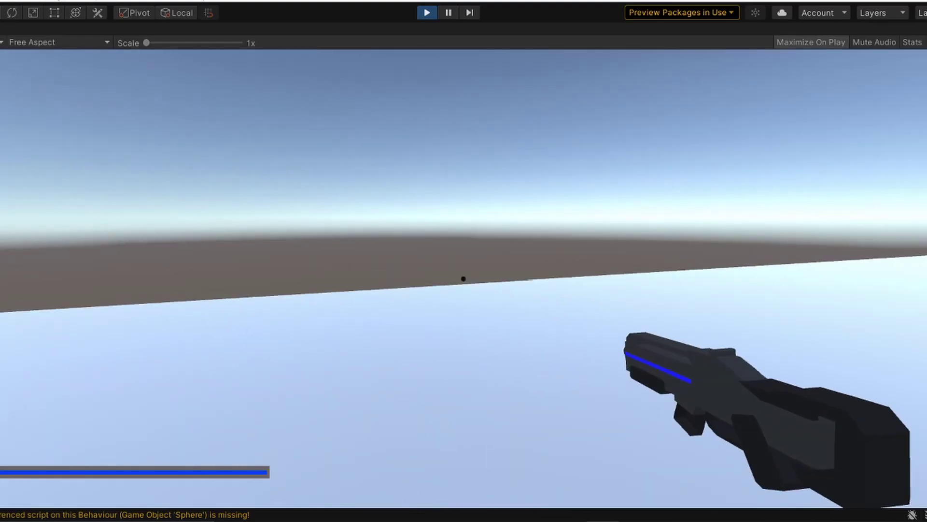
{"action": "key", "text": "e"}
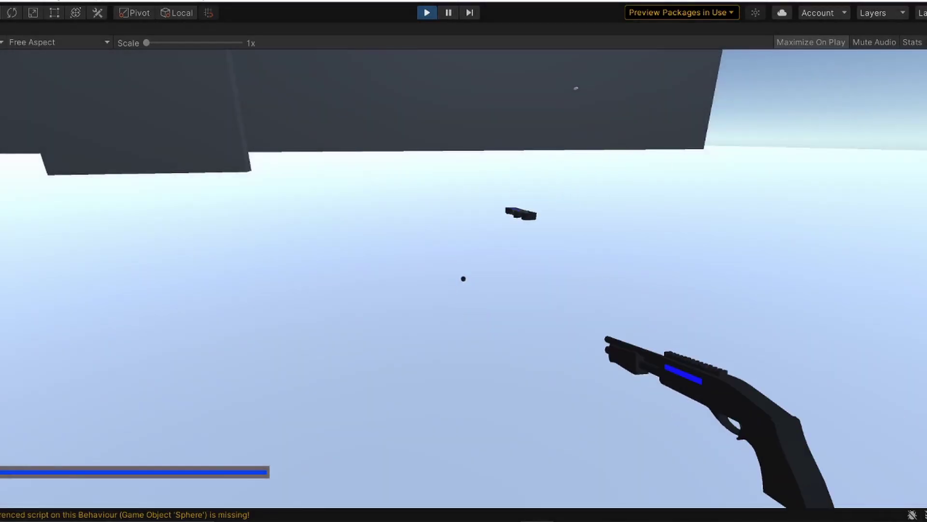
{"action": "key", "text": "w"}
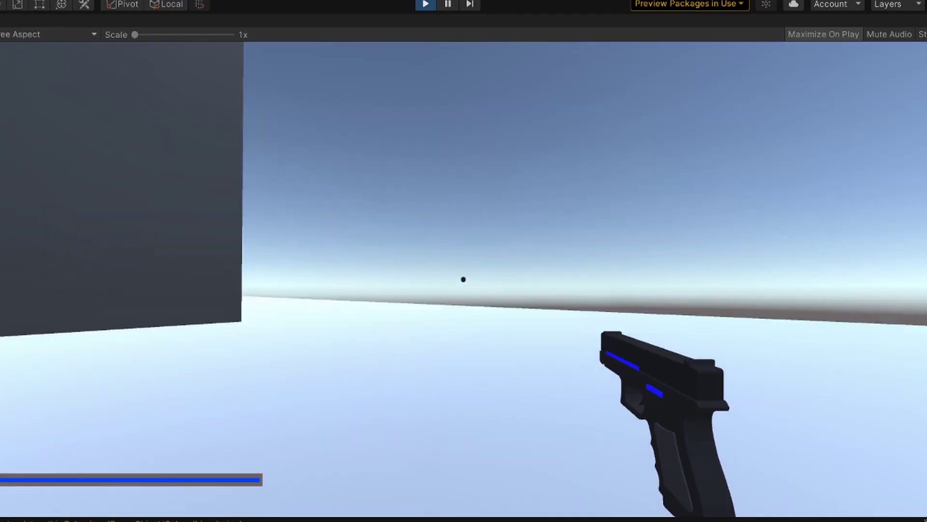
Playtest the dark pistol by walking through the level past the window frames and tall walls
{"action": "key", "text": "w"}
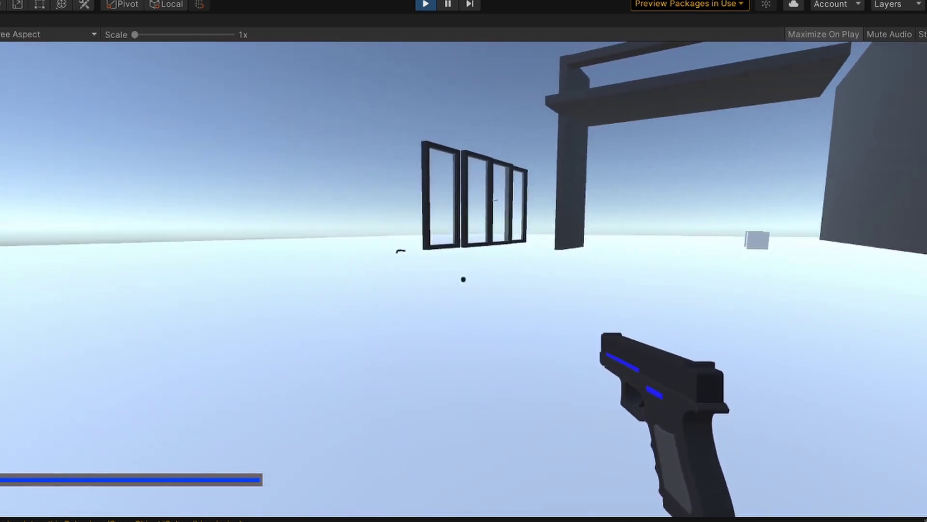
{"action": "key", "text": "w"}
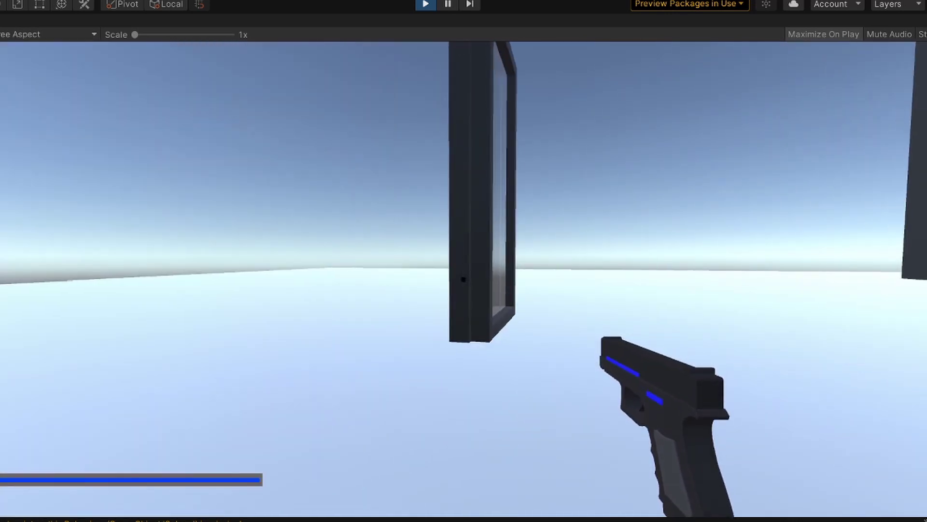
{"action": "key", "text": "w"}
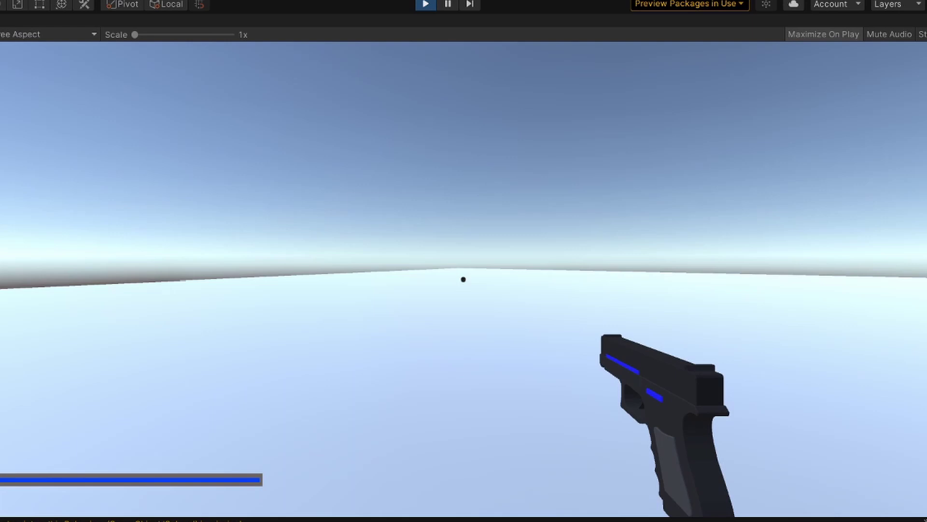
{"action": "key", "text": "w"}
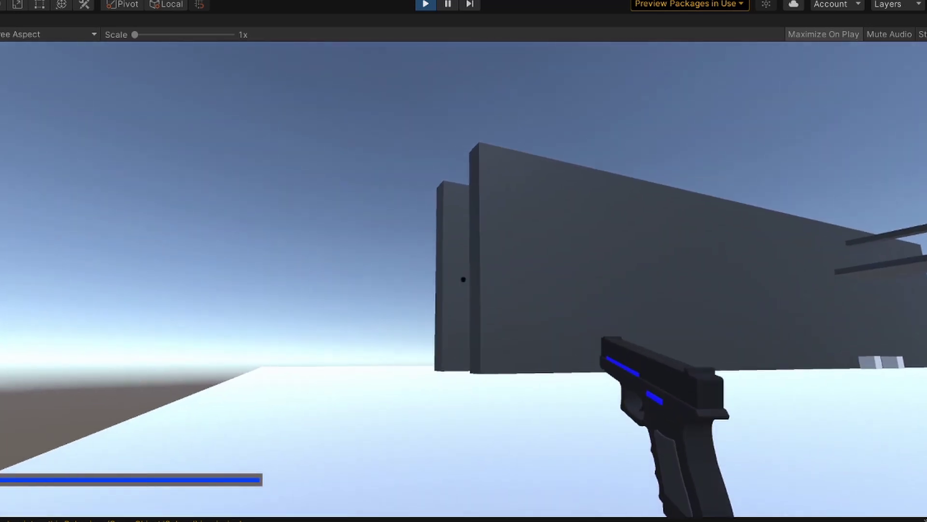
{"action": "key", "text": "w"}
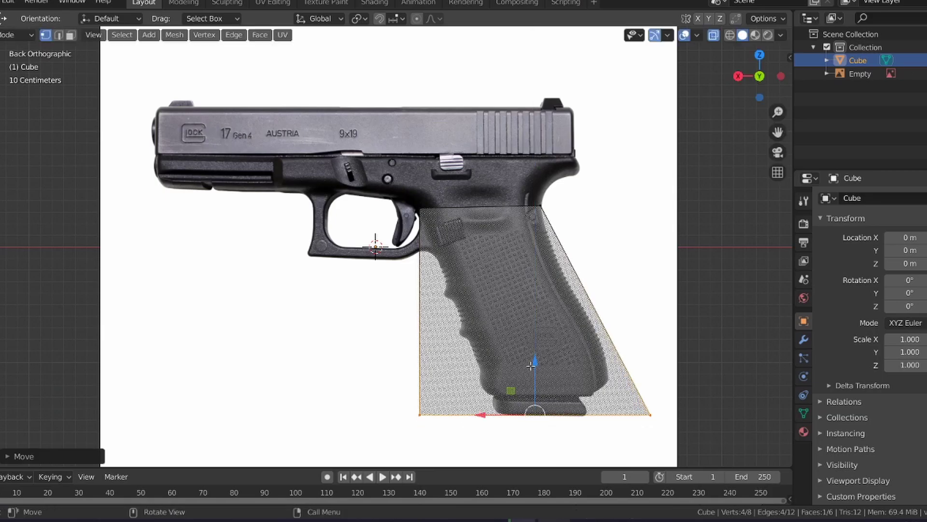
In Blender, move the grip block's lower vertices over the Glock reference image and inspect the blue-striped pistol model
{"action": "left_click_drag", "start_coordinate": [387, 416], "coordinate": [451, 421]}
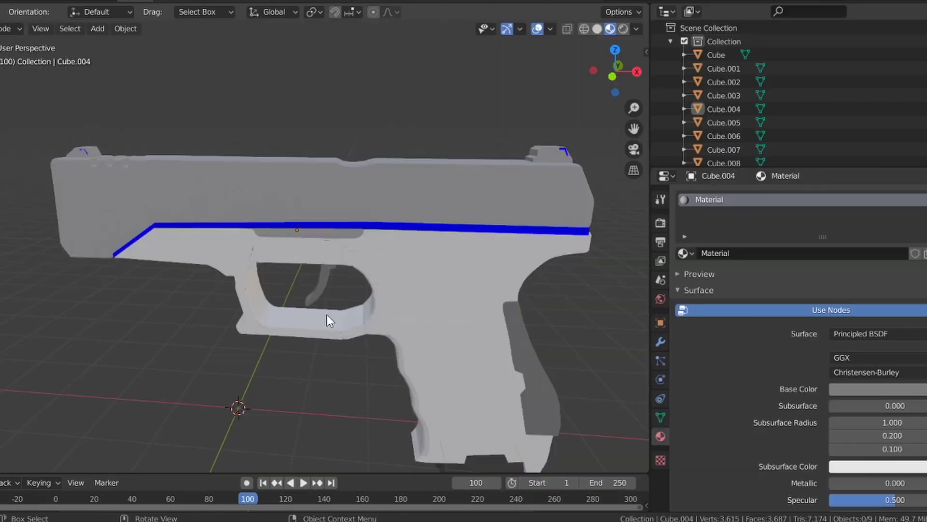
{"action": "middle_click_drag", "start_coordinate": [327, 314], "coordinate": [220, 300]}
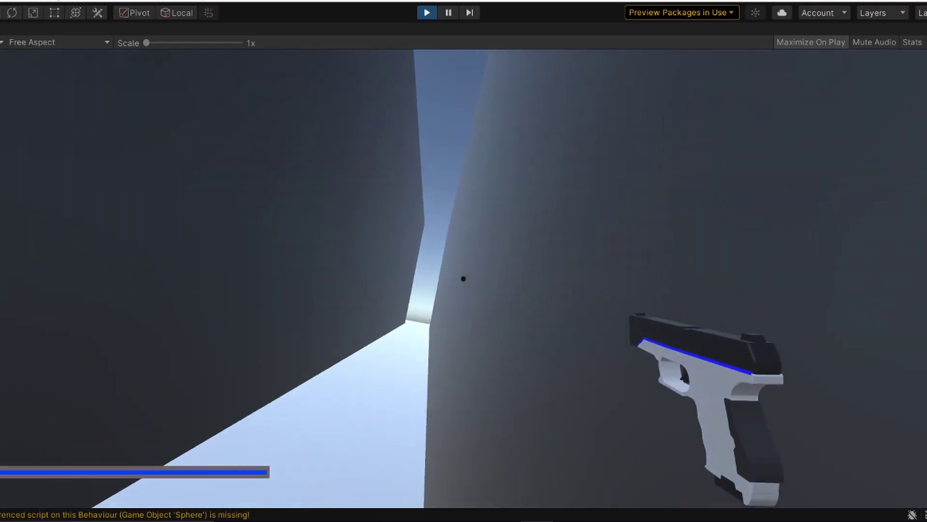
Switch to the running Unity game and test jumping between the two walls with the blue-striped pistol
{"action": "key", "text": "space"}
{"action": "key", "text": "space"}
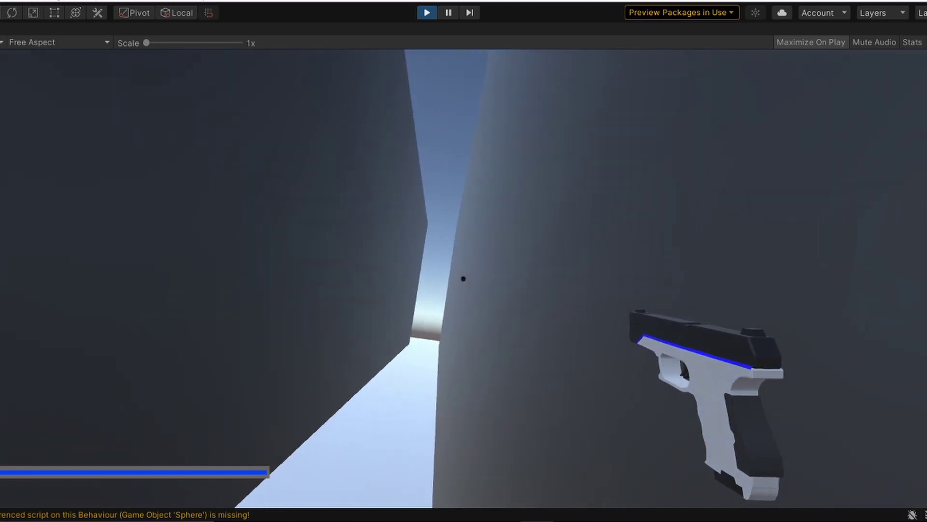
{"action": "key", "text": "space"}
{"action": "key", "text": "Escape"}
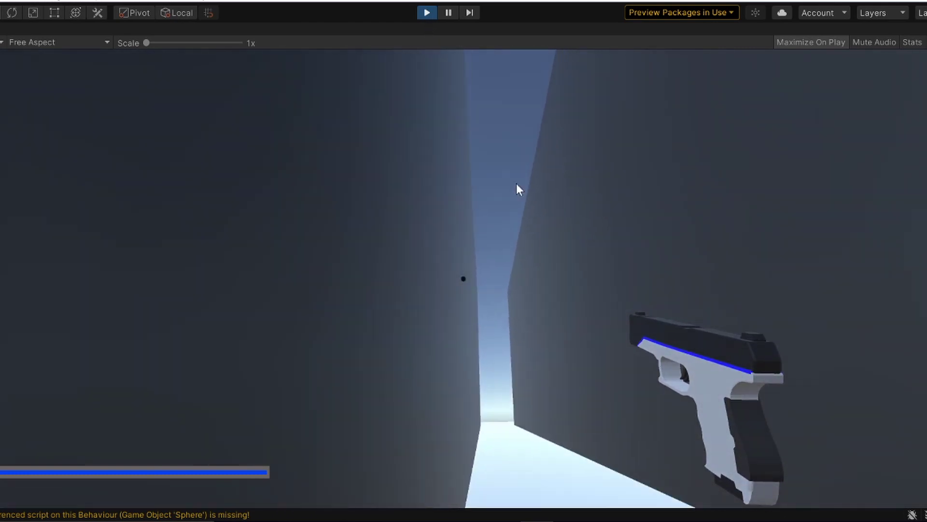
{"action": "left_click", "coordinate": [517, 185]}
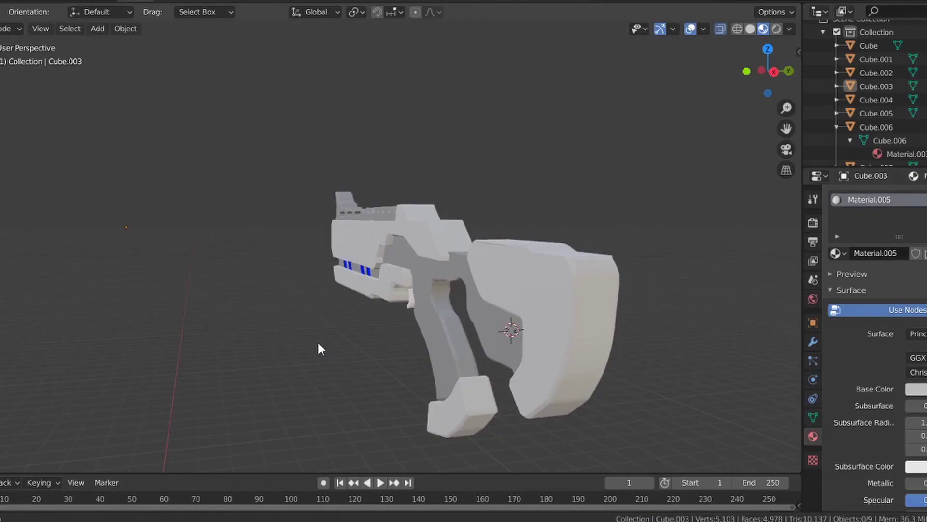
In Blender, examine the white-and-grey sci-fi rifle model from the rear, both sides and the underside
{"action": "scroll", "coordinate": [318, 344], "scroll_direction": "up", "scroll_amount": 1}
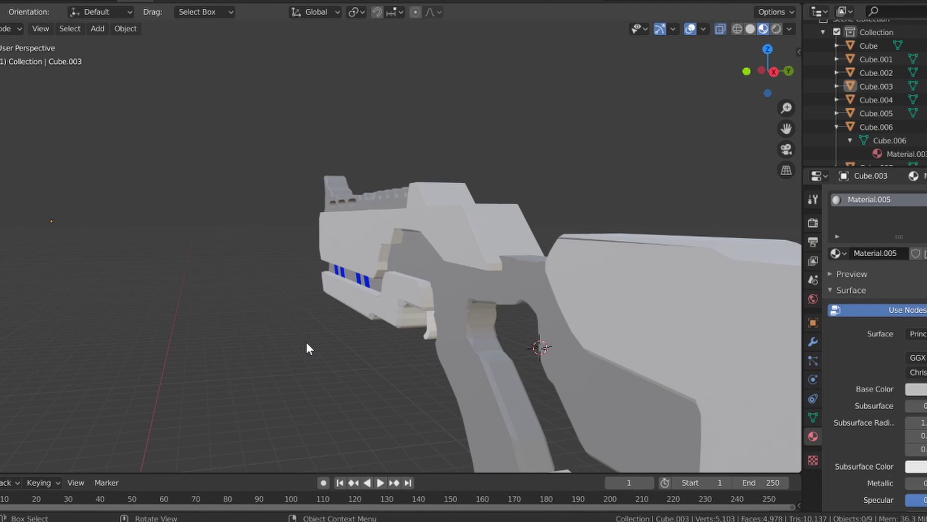
{"action": "key", "text": "shift+space"}
{"action": "key", "text": "shift+space"}
{"action": "key", "text": "space"}
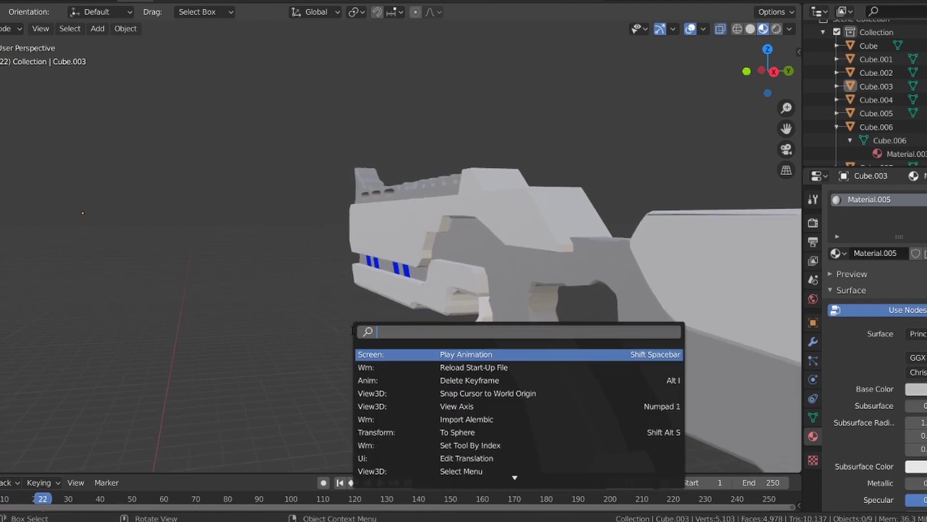
{"action": "middle_click_drag", "start_coordinate": [259, 314], "coordinate": [584, 282]}
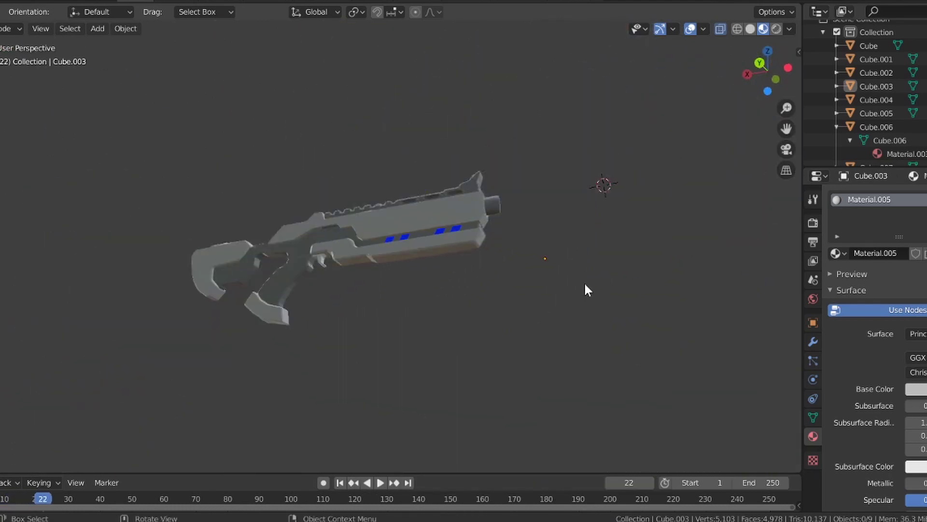
{"action": "middle_click_drag", "start_coordinate": [435, 370], "coordinate": [233, 325]}
{"action": "middle_click_drag", "start_coordinate": [161, 270], "coordinate": [758, 362]}
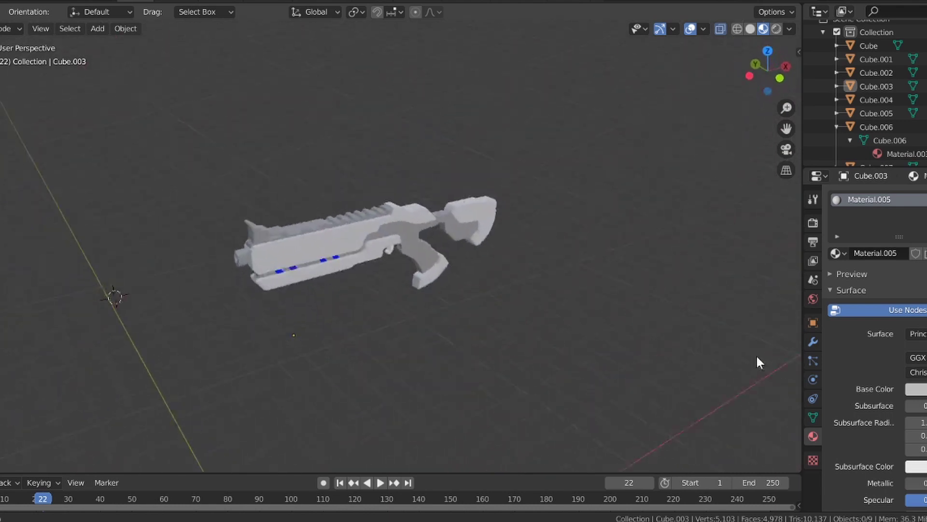
{"action": "middle_click_drag", "start_coordinate": [720, 323], "coordinate": [626, 315]}
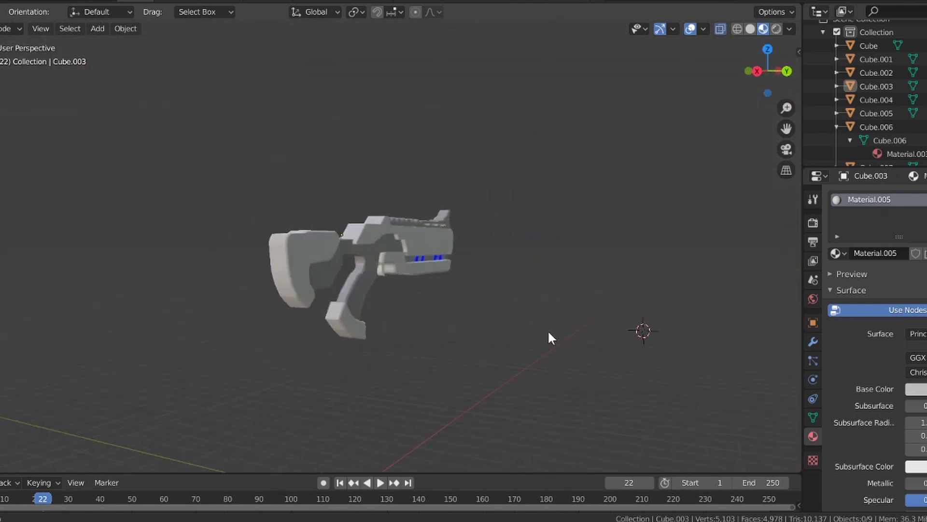
{"action": "middle_click_drag", "start_coordinate": [548, 338], "coordinate": [506, 306]}
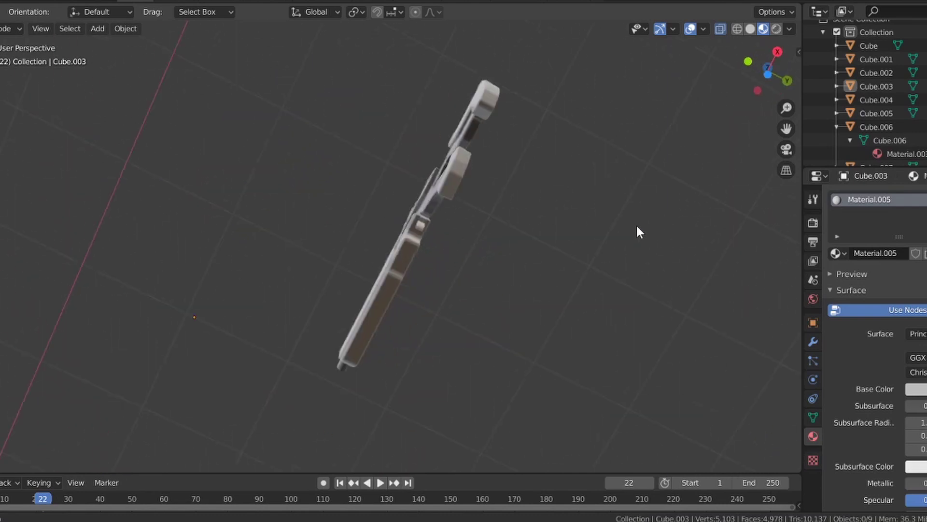
{"action": "middle_click_drag", "start_coordinate": [637, 232], "coordinate": [694, 274]}
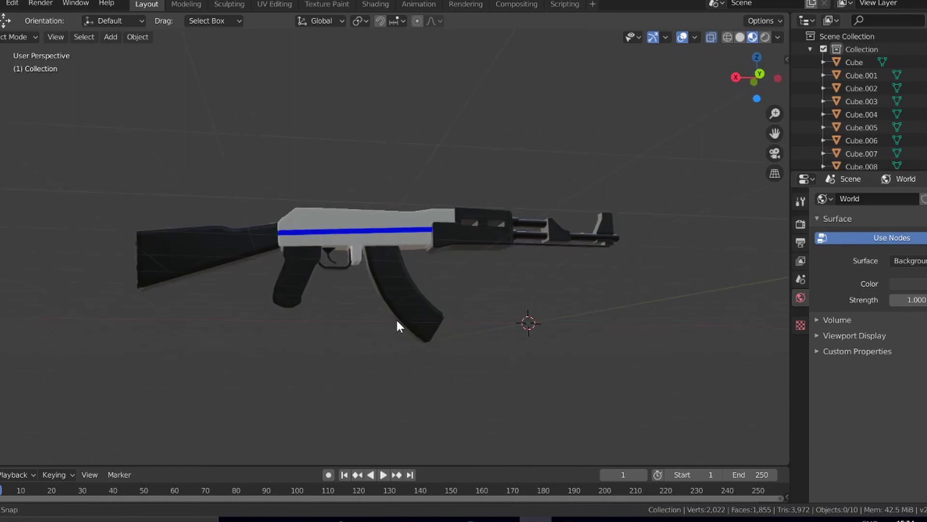
Inspect the AK-style rifle model from another angle, and walk with it in the running Unity level
{"action": "middle_click_drag", "start_coordinate": [397, 326], "coordinate": [696, 372]}
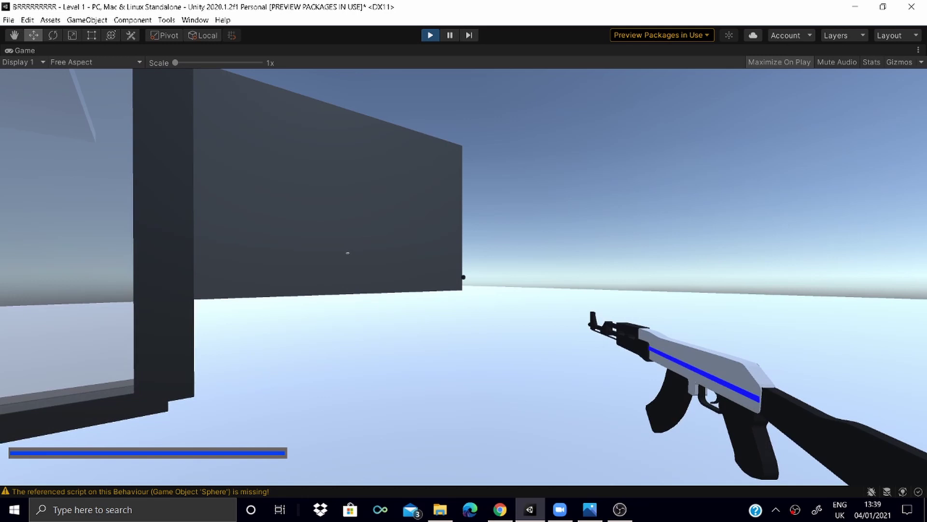
{"action": "key", "text": "w"}
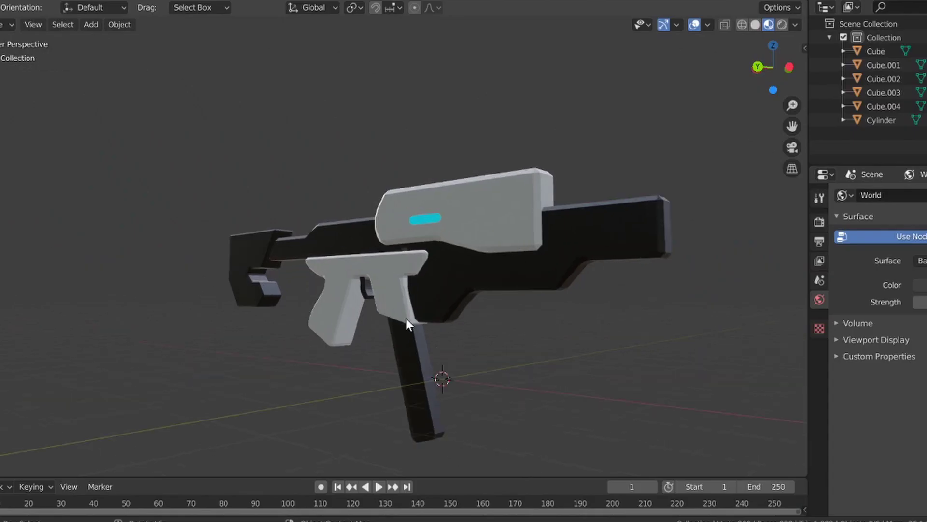
In Blender, inspect the black-and-grey submachine gun model up close from several angles
{"action": "scroll", "coordinate": [508, 274], "scroll_direction": "up", "scroll_amount": 2}
{"action": "middle_click_drag", "start_coordinate": [508, 276], "coordinate": [341, 321]}
{"action": "middle_click_drag", "start_coordinate": [449, 317], "coordinate": [354, 368]}
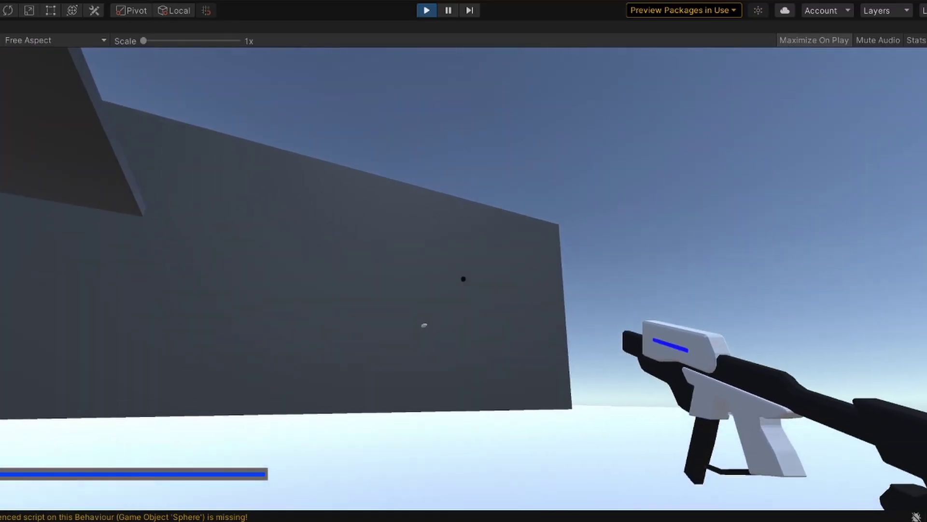
Switch to the running Unity game, walk with the submachine gun and cycle the held weapon to the sci-fi rifle
{"action": "left_click", "coordinate": [464, 279]}
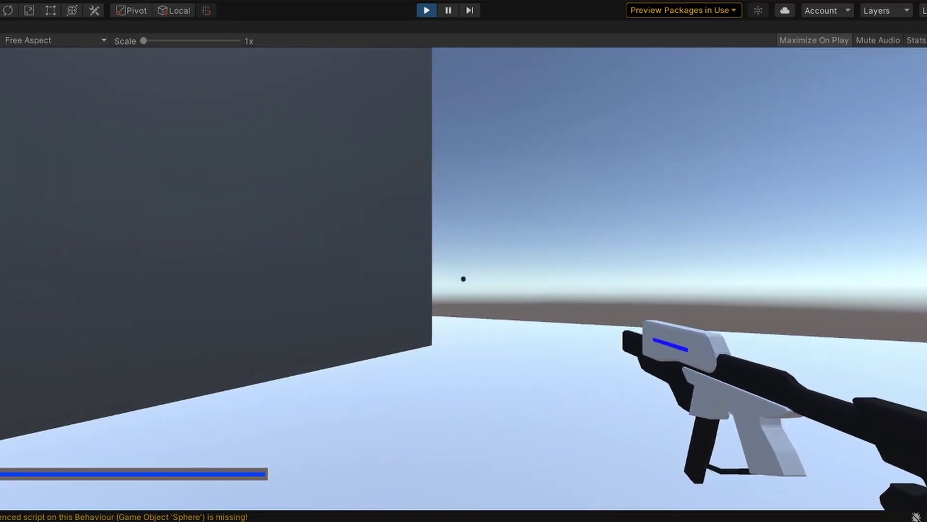
{"action": "scroll", "coordinate": [464, 279], "scroll_direction": "up", "scroll_amount": 1}
{"action": "key", "text": "w"}
{"action": "scroll", "coordinate": [464, 279], "scroll_direction": "down", "scroll_amount": 2}
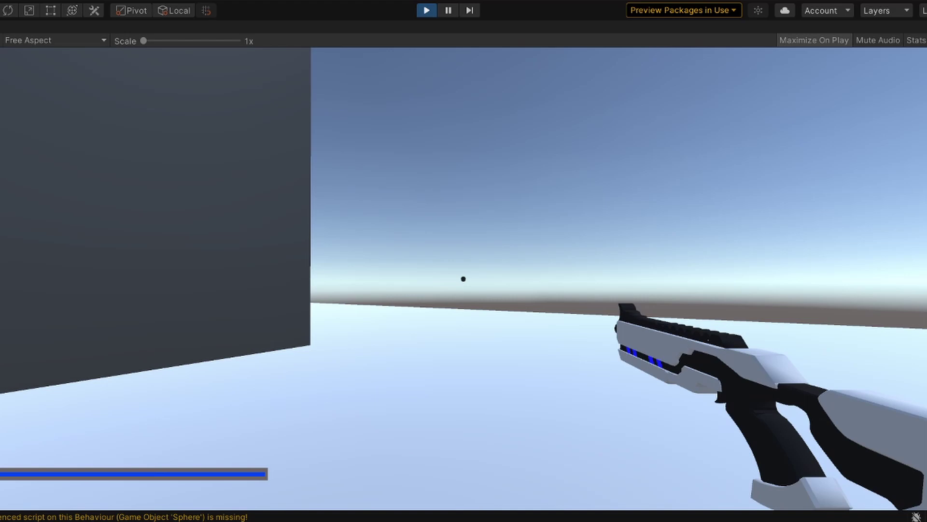
{"action": "scroll", "coordinate": [463, 278], "scroll_direction": "down", "scroll_amount": 1}
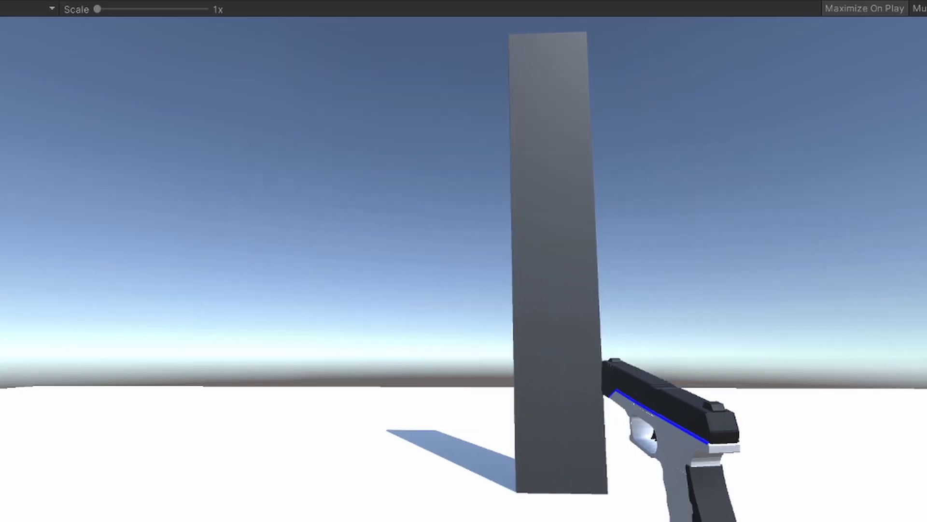
Test running and jumping against the tall grey pillar and the large wall with the pistol in hand
{"action": "key", "text": "w"}
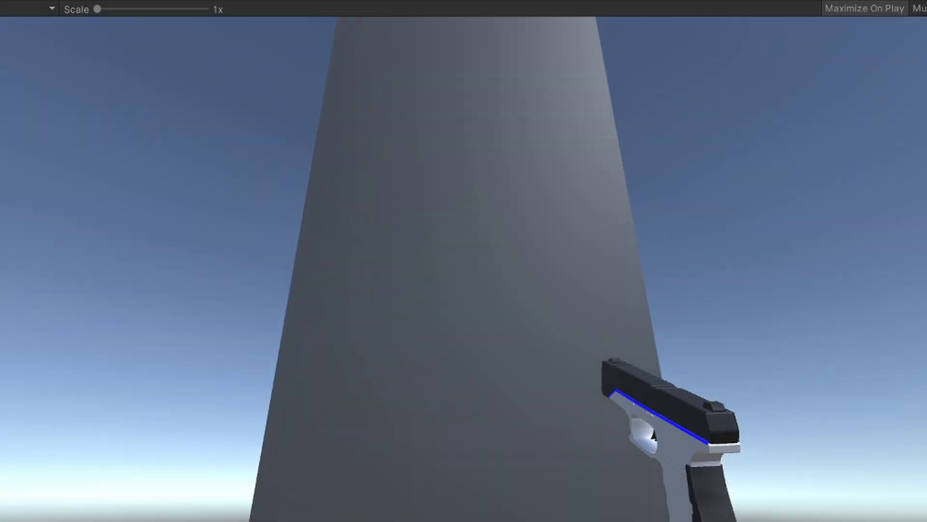
{"action": "key", "text": "space"}
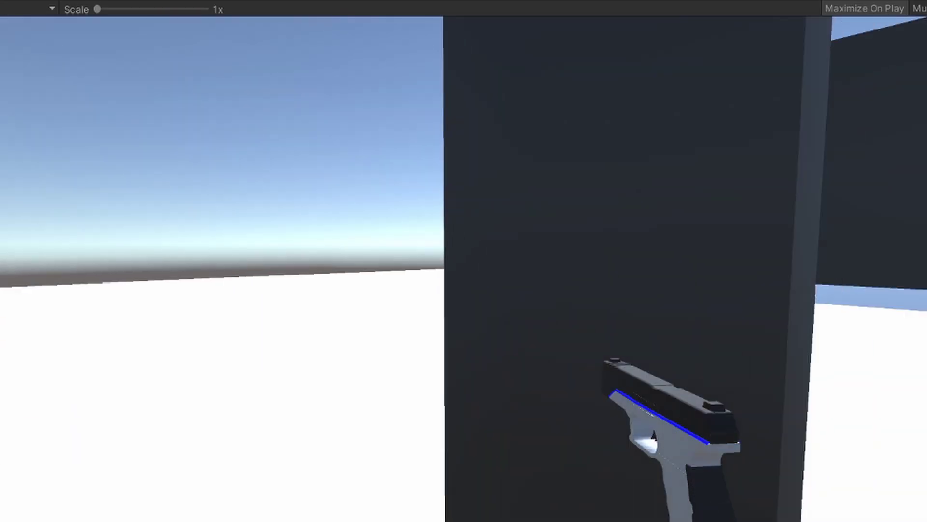
{"action": "key", "text": "w"}
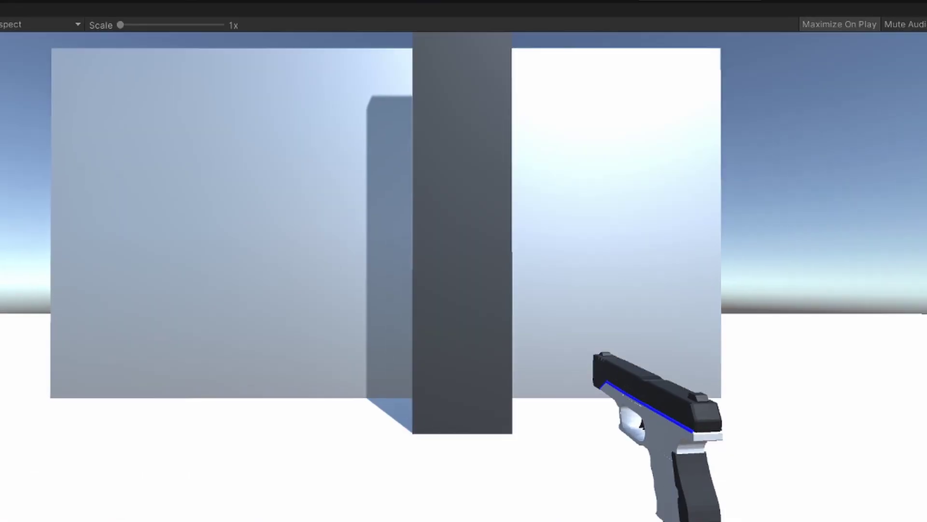
{"action": "key", "text": "w"}
{"action": "key", "text": "w"}
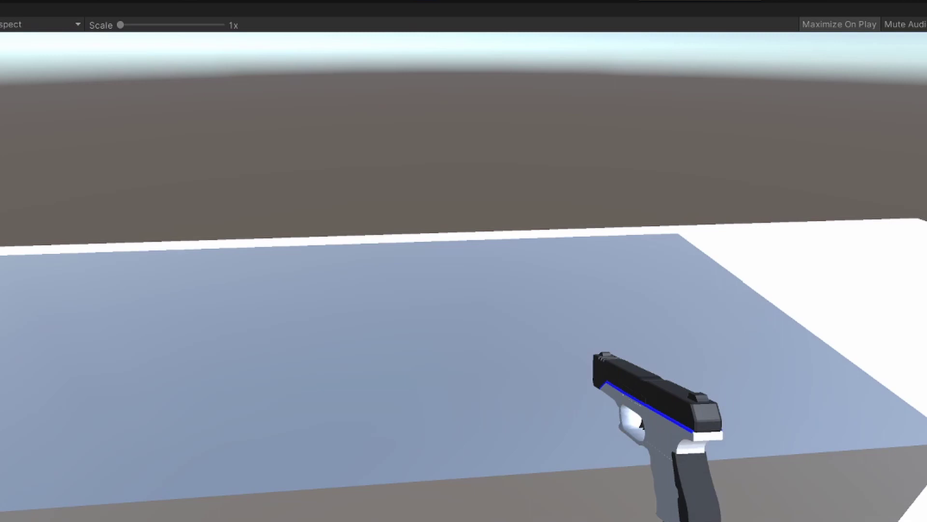
{"action": "key", "text": "space"}
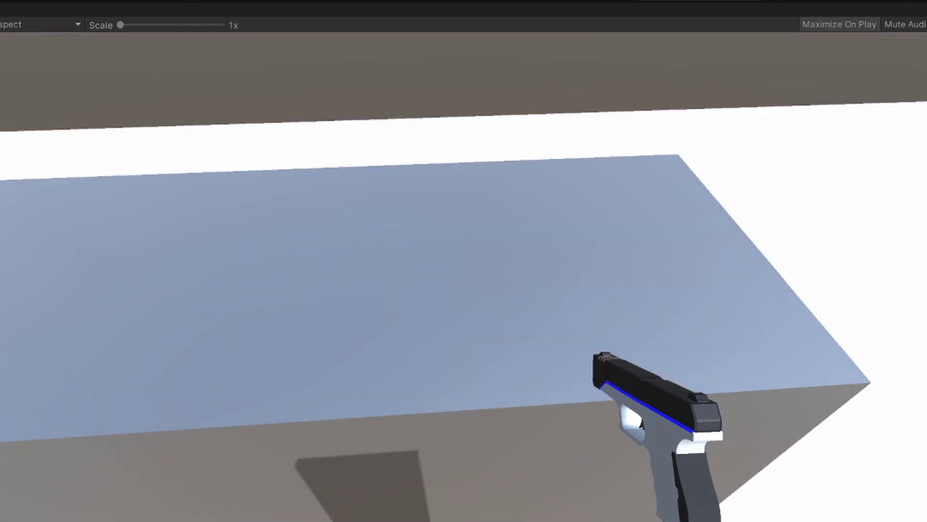
{"action": "key", "text": "w"}
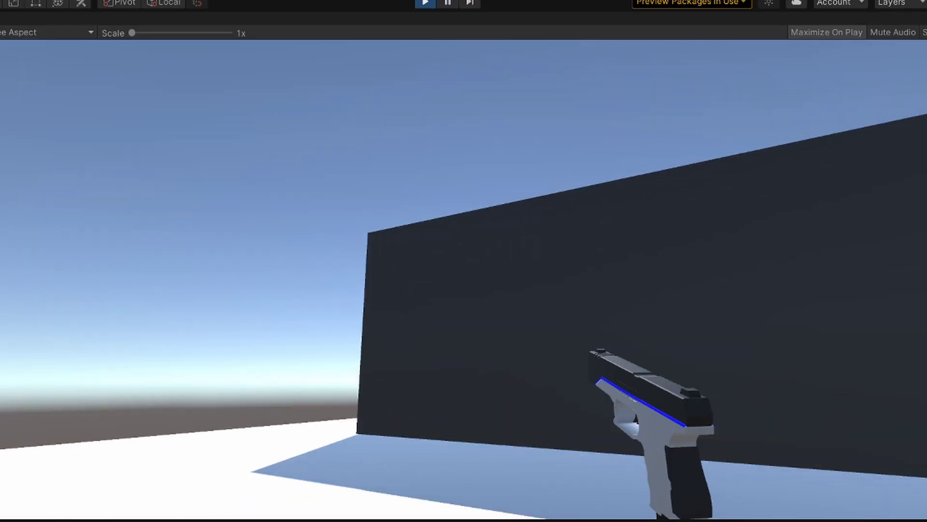
Back away from the dark wall, approach it and move along its face to test movement against it
{"action": "key", "text": "s"}
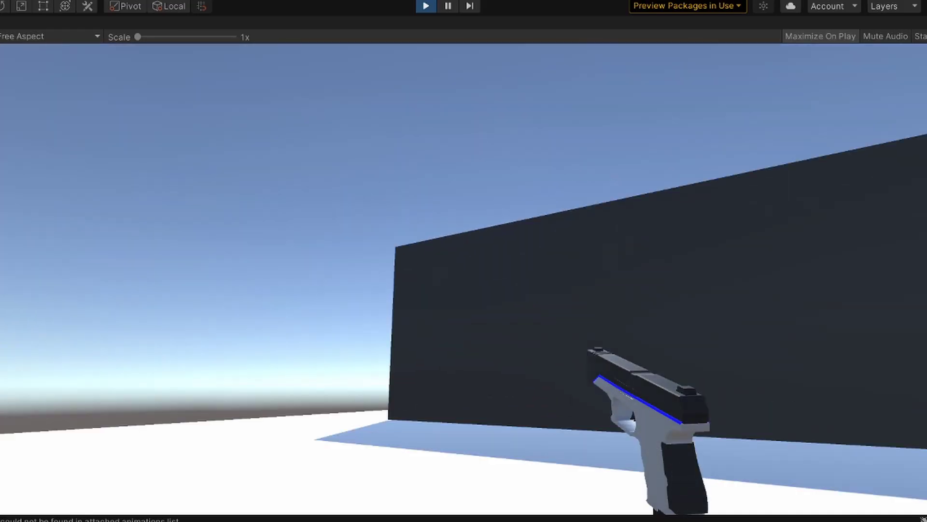
{"action": "key", "text": "w"}
{"action": "key", "text": "w"}
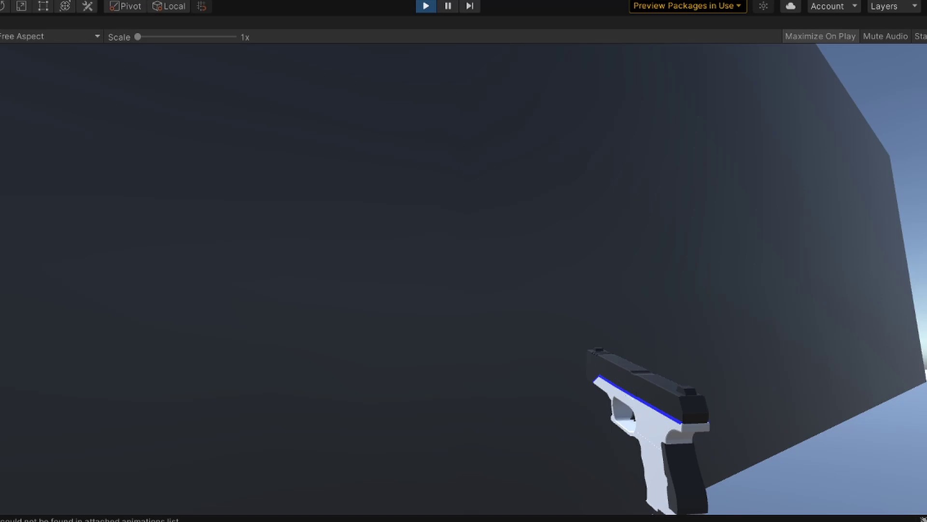
{"action": "key", "text": "w"}
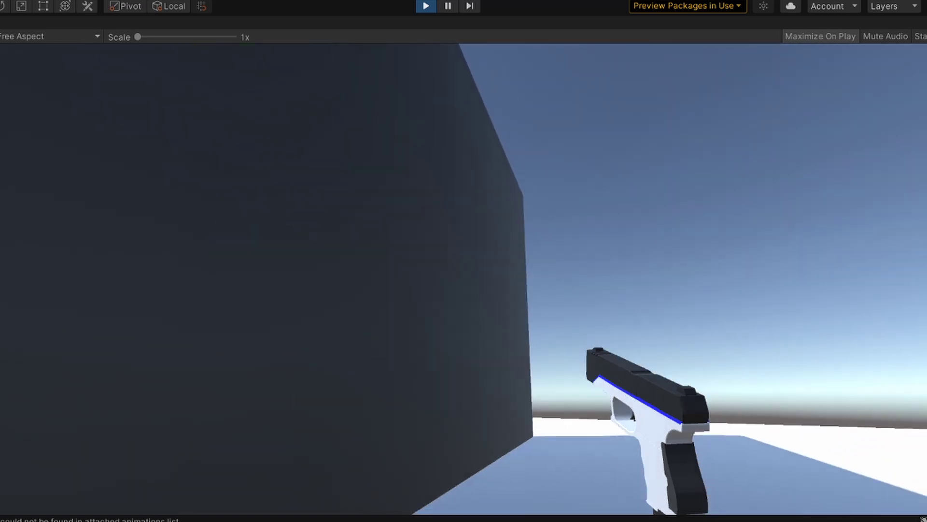
In the running game, walk and jump around and through the translucent cyan sphere with the white-and-black submachine gun in hand
{"action": "key", "text": "w"}
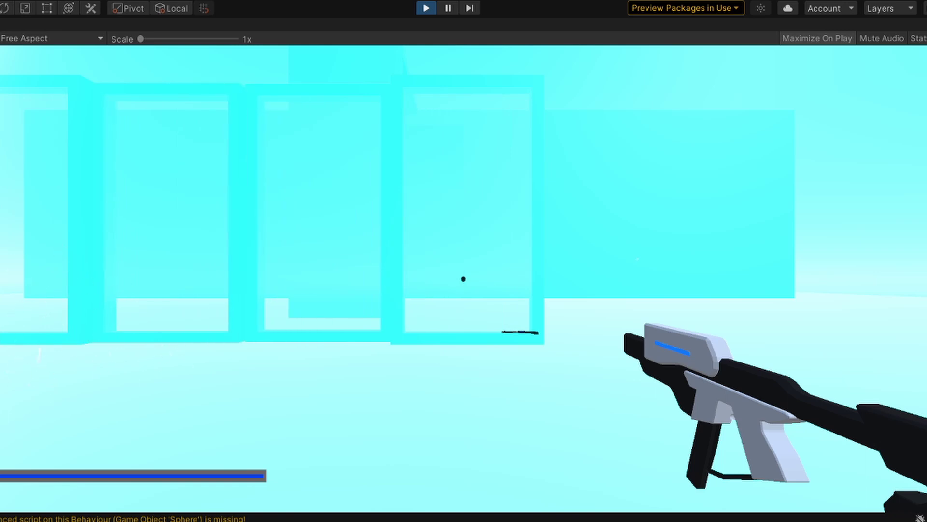
{"action": "key", "text": "w"}
{"action": "key", "text": "space"}
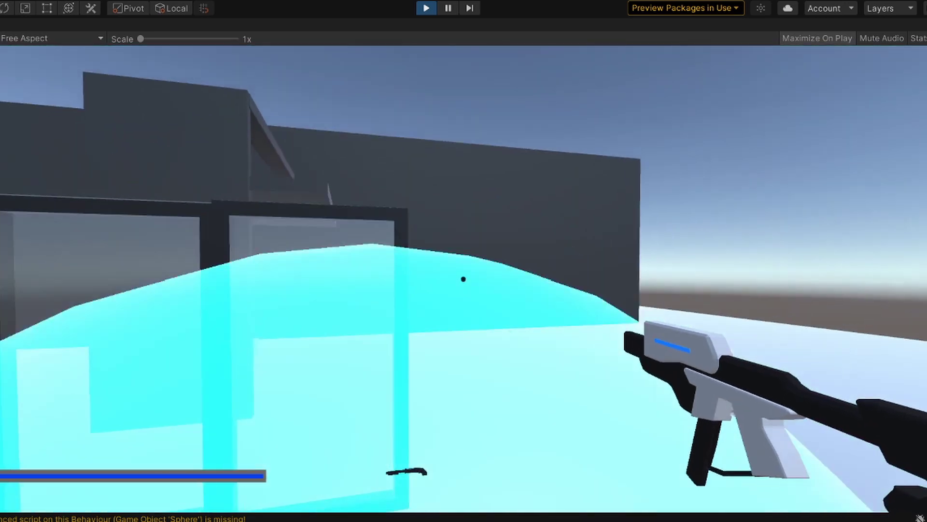
{"action": "key", "text": "w"}
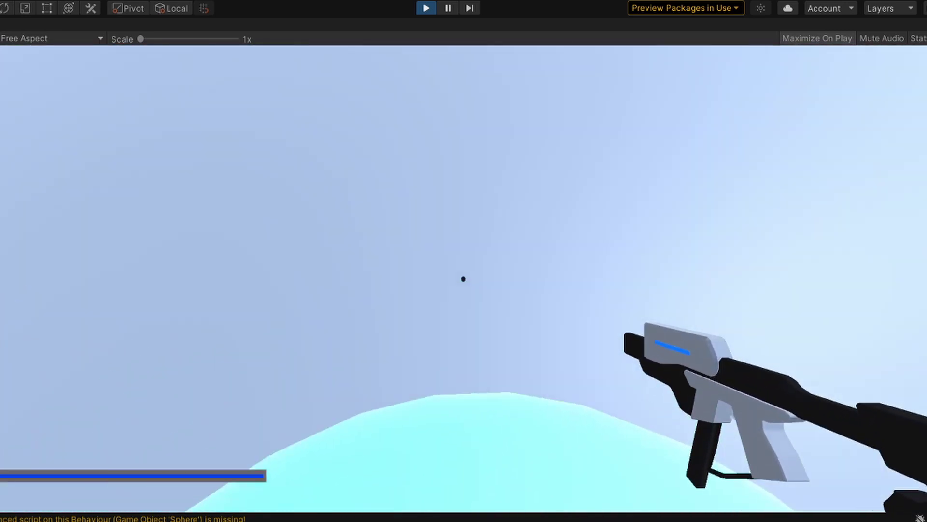
{"action": "key", "text": "w"}
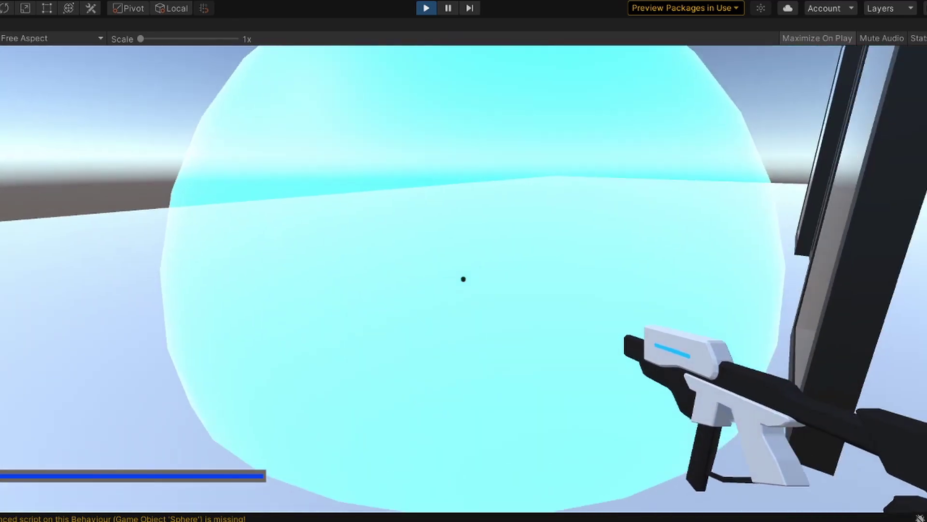
{"action": "key", "text": "w"}
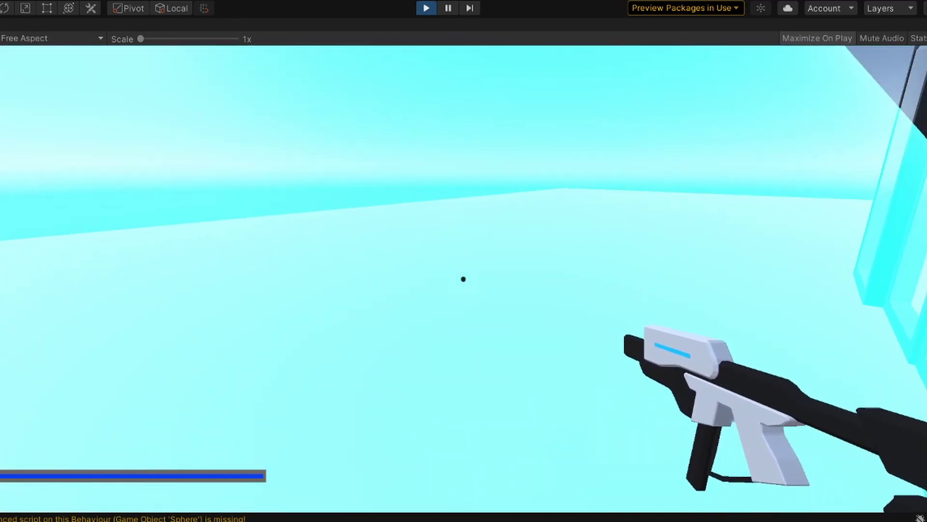
{"action": "key", "text": "w"}
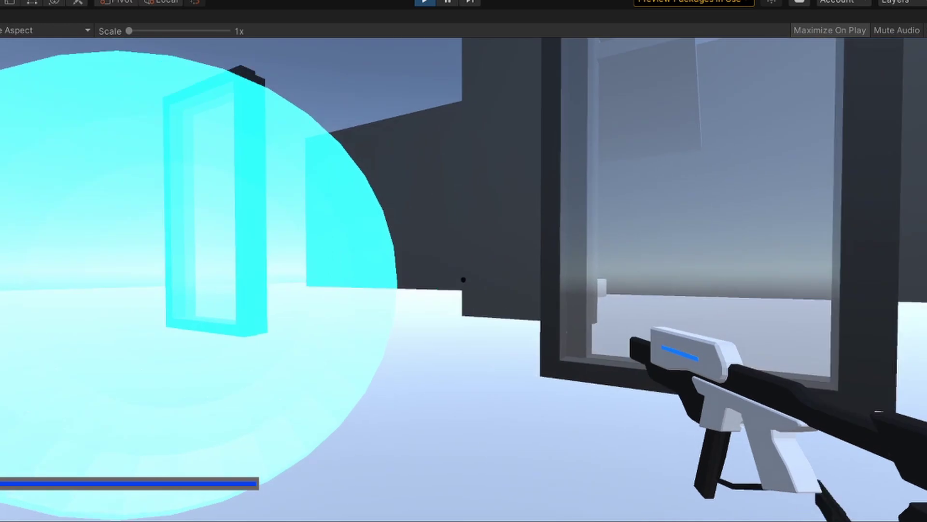
Walk past the framed glass panels and dark walls to the pale block with the cyan sphere in view
{"action": "key", "text": "w"}
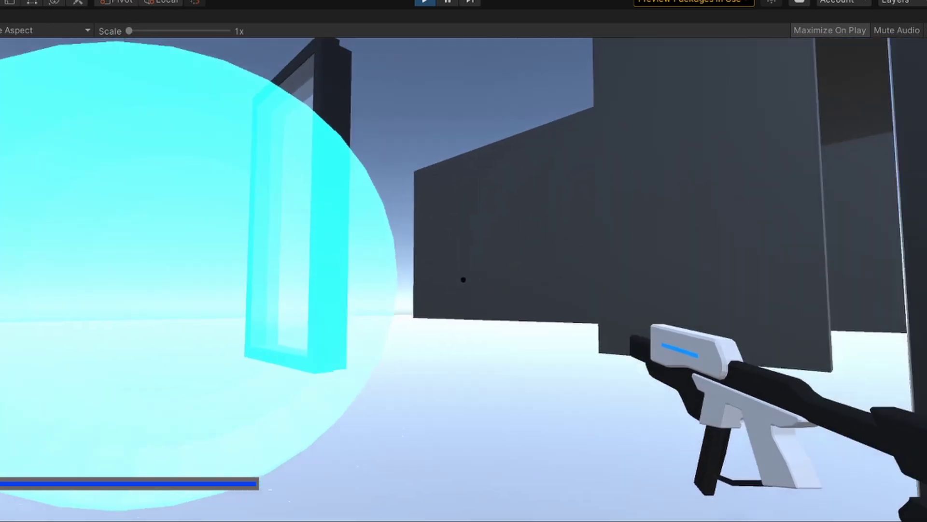
{"action": "key", "text": "w"}
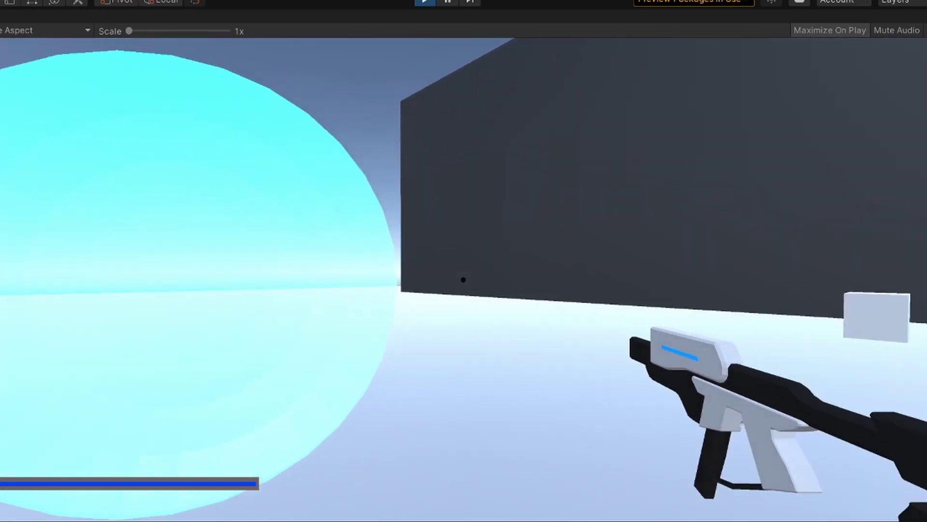
{"action": "key", "text": "w"}
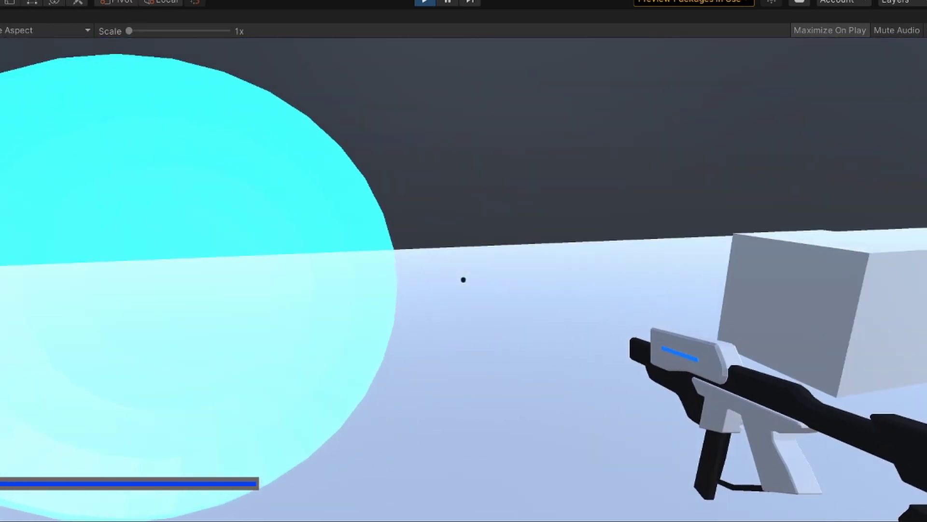
{"action": "key", "text": "w"}
{"action": "key", "text": "d"}
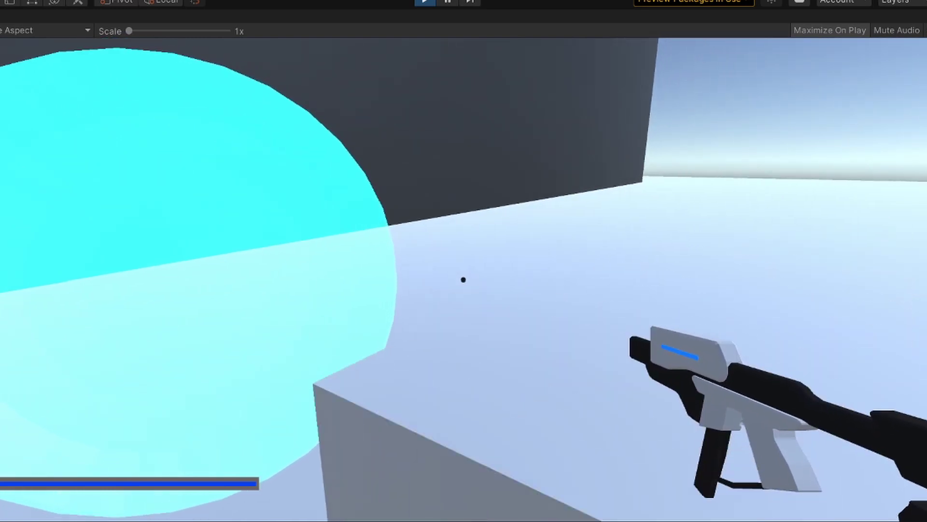
{"action": "key", "text": "w"}
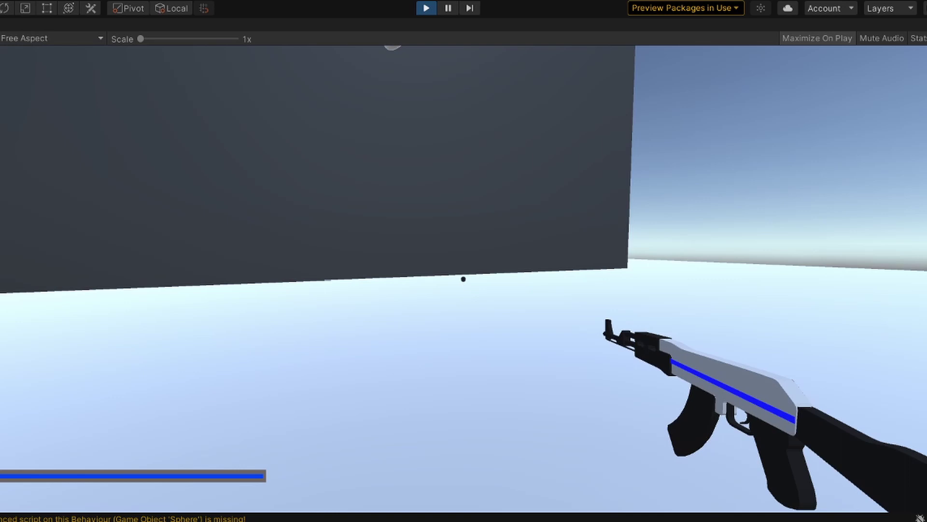
Test switching between the AK-style rifle, pistol and sci-fi rifle while walking past the dark wall and through the narrow gap
{"action": "key", "text": "w"}
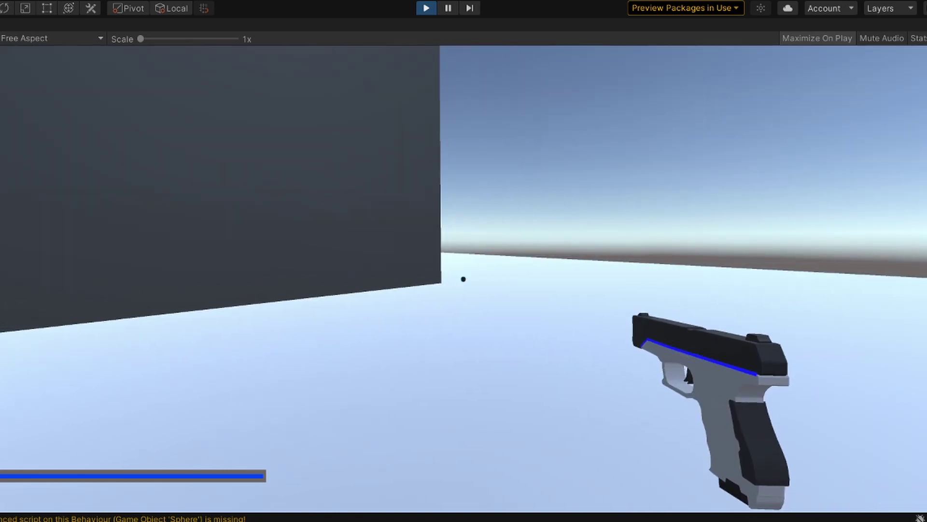
{"action": "key", "text": "w"}
{"action": "key", "text": "2"}
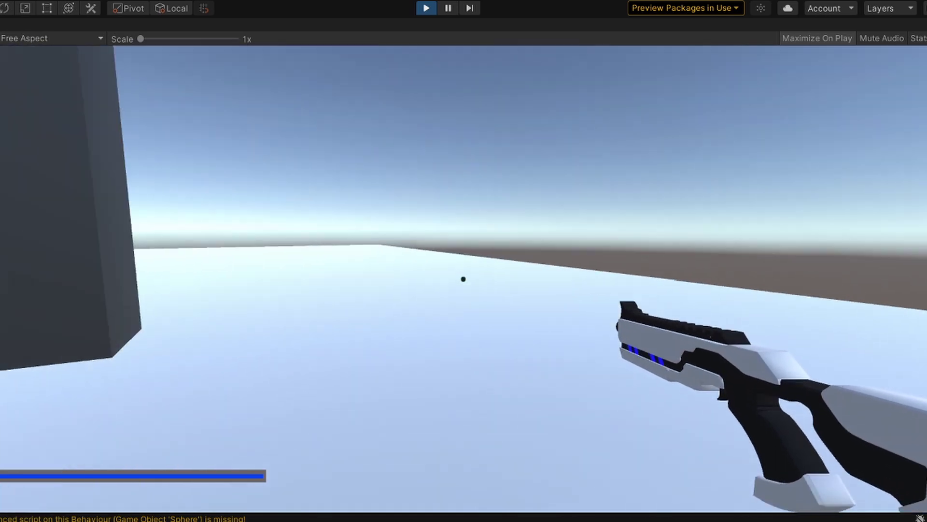
{"action": "key", "text": "2"}
{"action": "key", "text": "w"}
{"action": "key", "text": "1"}
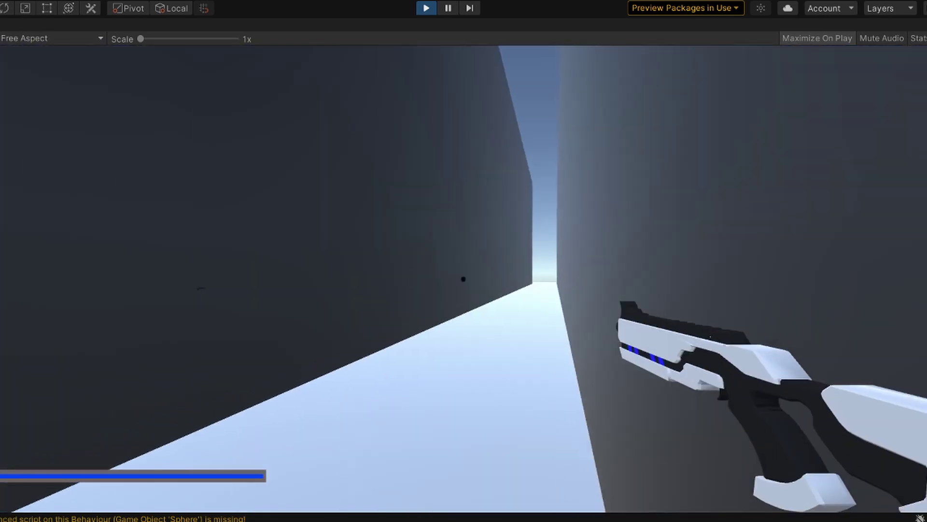
{"action": "key", "text": "w"}
{"action": "scroll", "coordinate": [464, 279], "scroll_direction": "up", "scroll_amount": 4}
{"action": "key", "text": "space"}
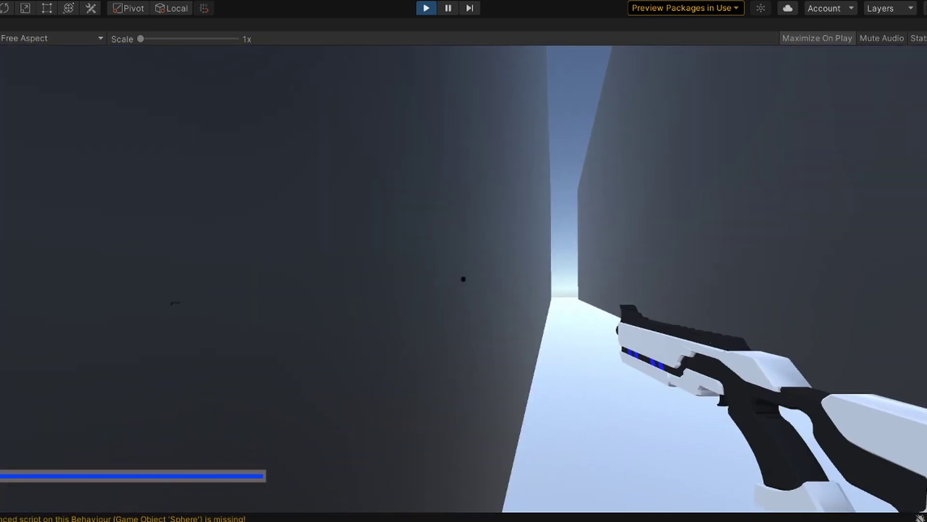
{"action": "key", "text": "1"}
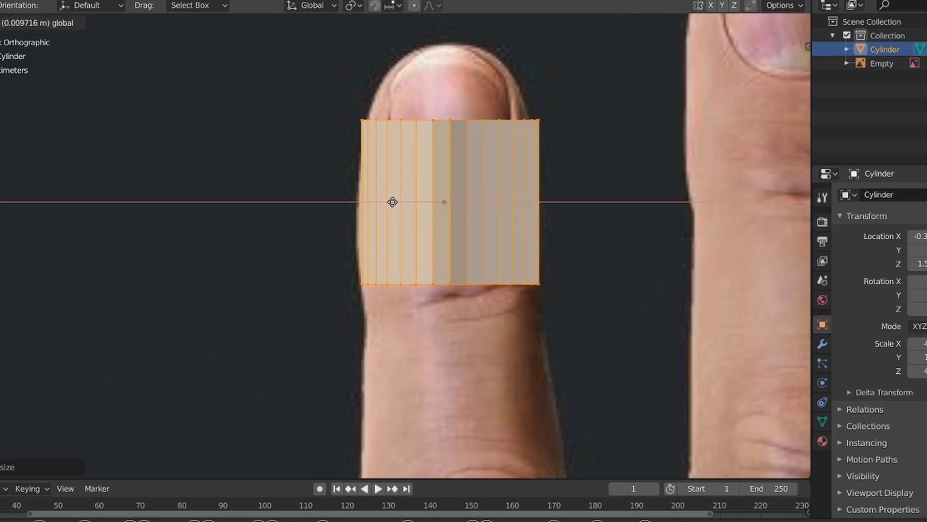
In Blender, position the finger cylinder along X over the fingertip reference photo and inspect the rigged arm models from another angle
{"action": "left_click", "coordinate": [392, 202]}
{"action": "scroll", "coordinate": [536, 253], "scroll_direction": "down", "scroll_amount": 6}
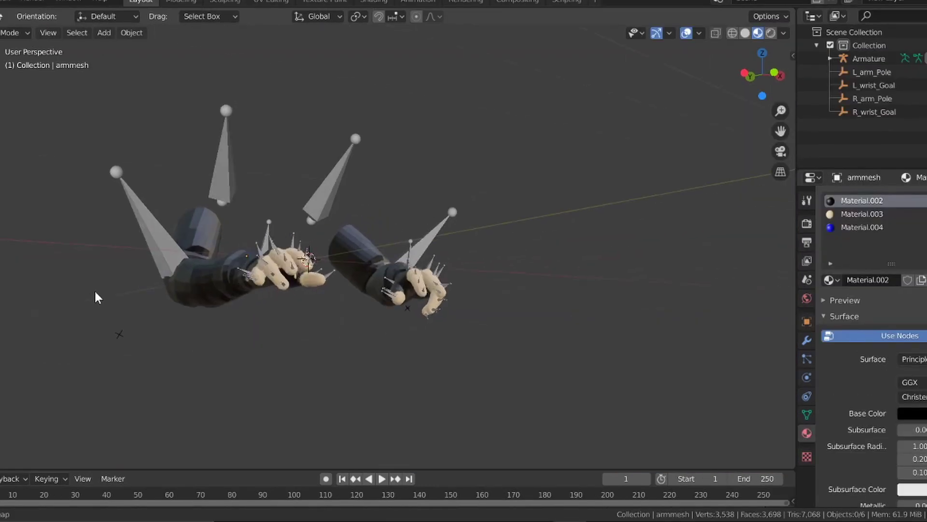
{"action": "middle_click_drag", "start_coordinate": [95, 296], "coordinate": [544, 178]}
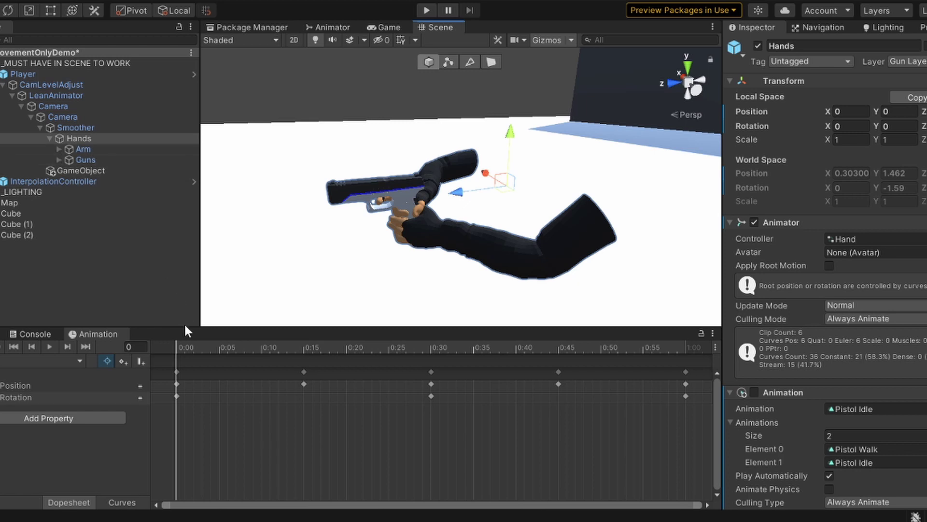
Switch to Unity, scrub through the Hands animation, and playtest running and jumping near the walls with the two-handed pistol
{"action": "left_click_drag", "start_coordinate": [203, 352], "coordinate": [259, 356]}
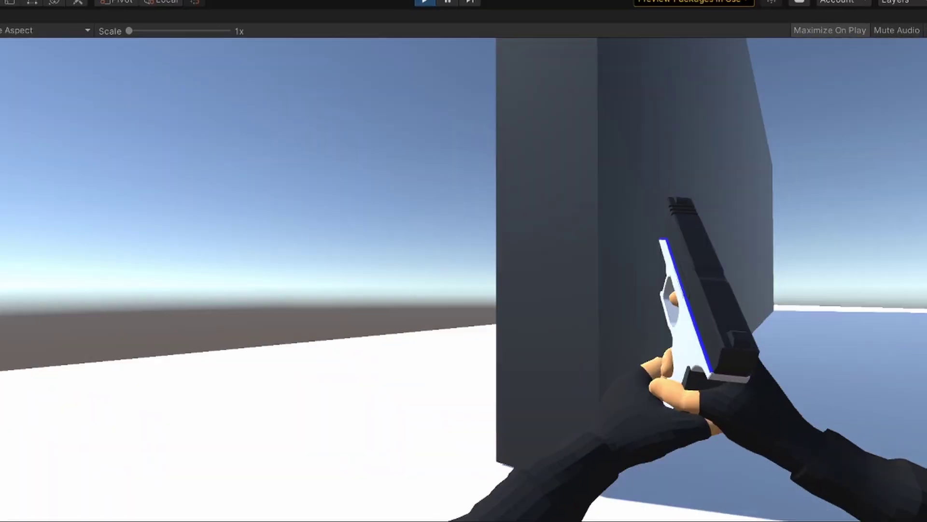
{"action": "key", "text": "w"}
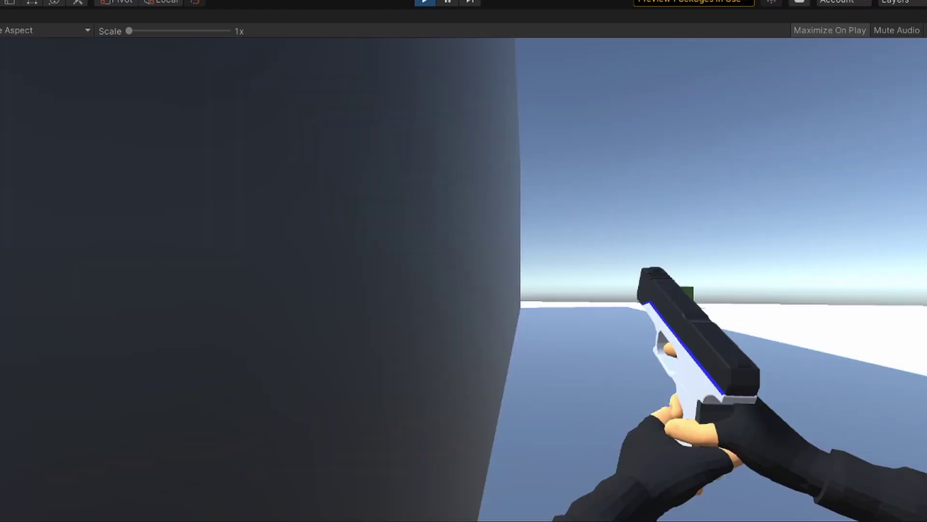
{"action": "key", "text": "space"}
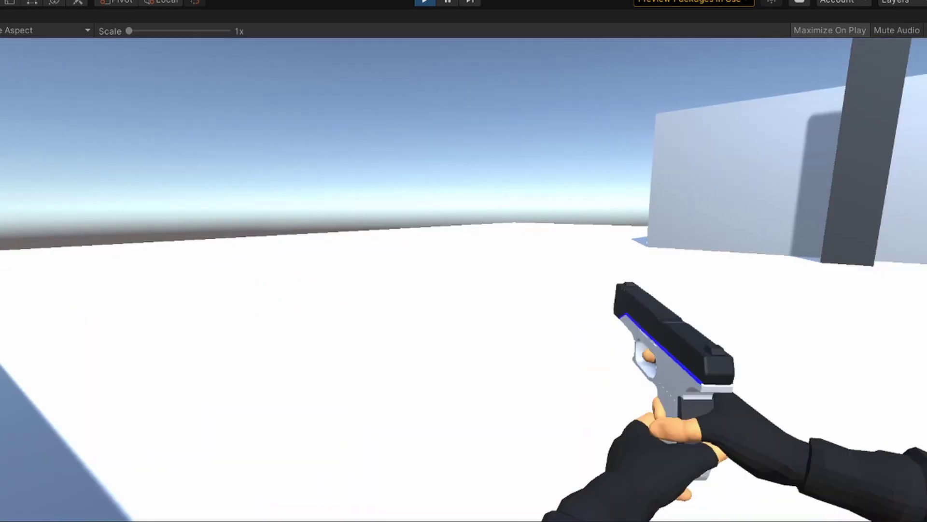
{"action": "key", "text": "space"}
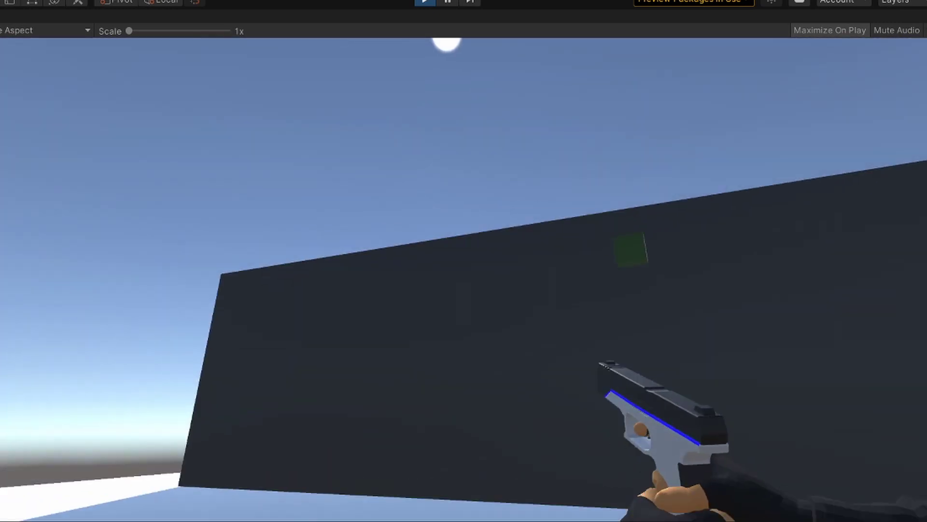